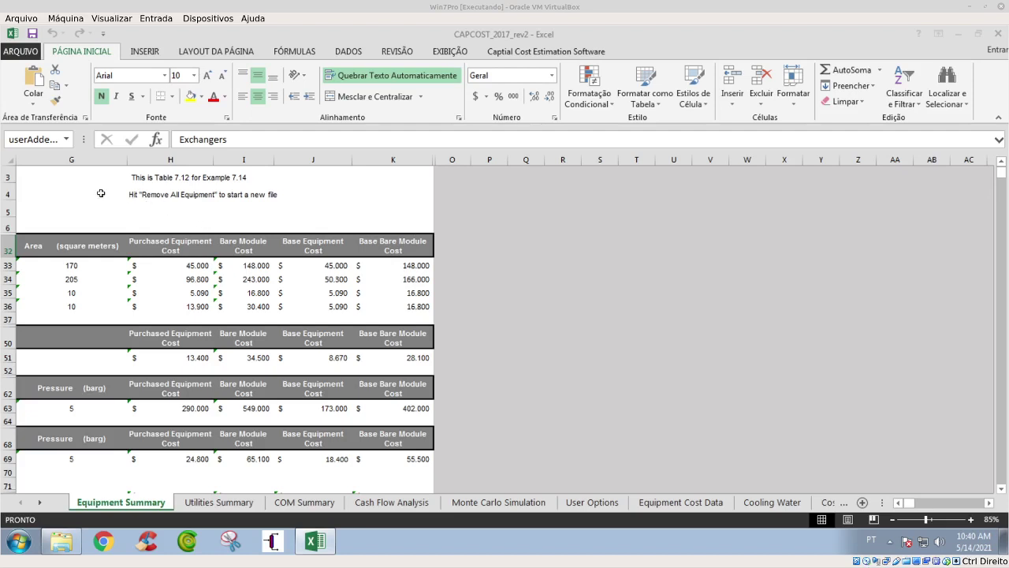
Launch the Capcost interface and start adding a new piece of equipment of type Centrifuges.
click(520, 51)
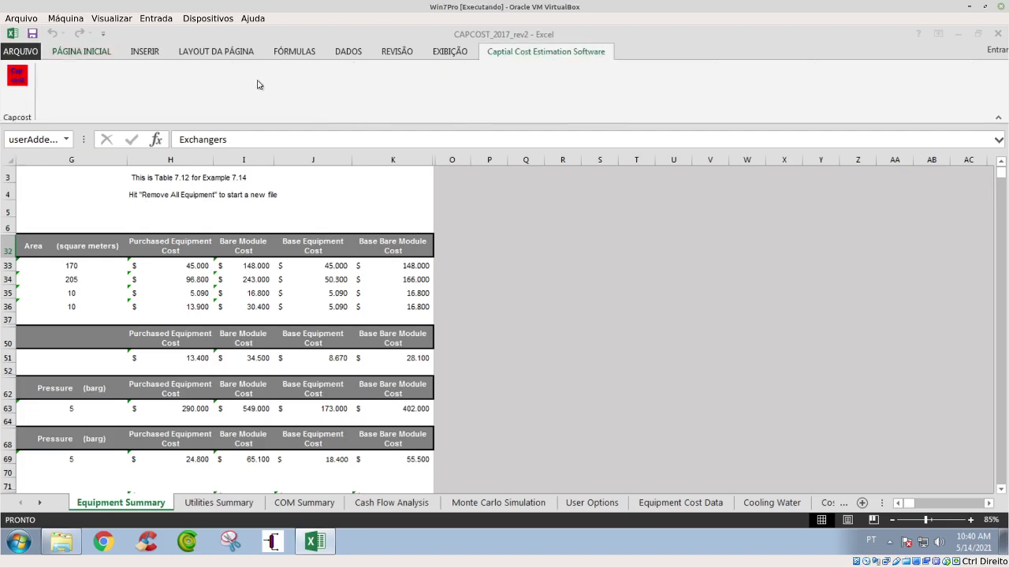
click(10, 82)
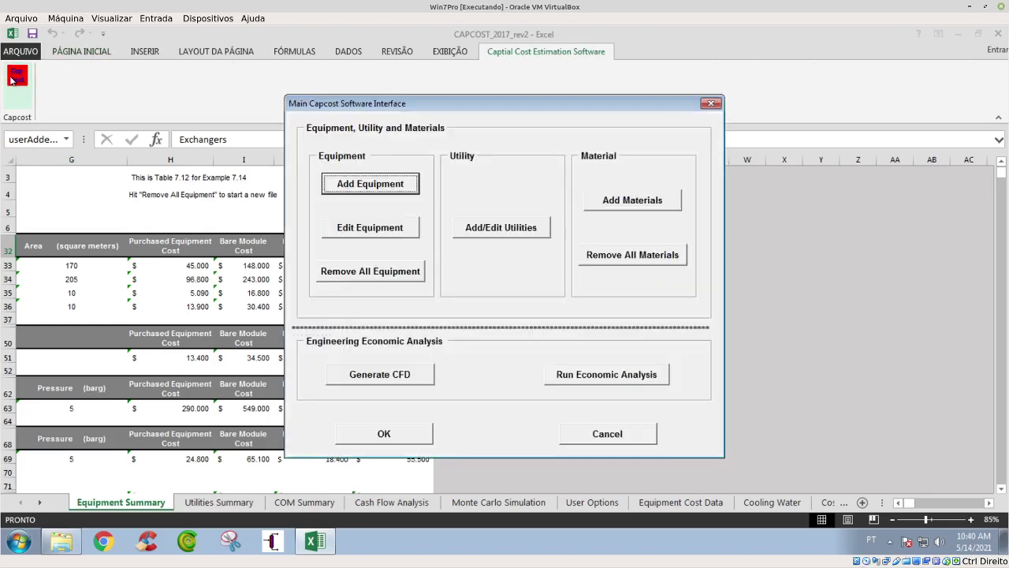
click(368, 186)
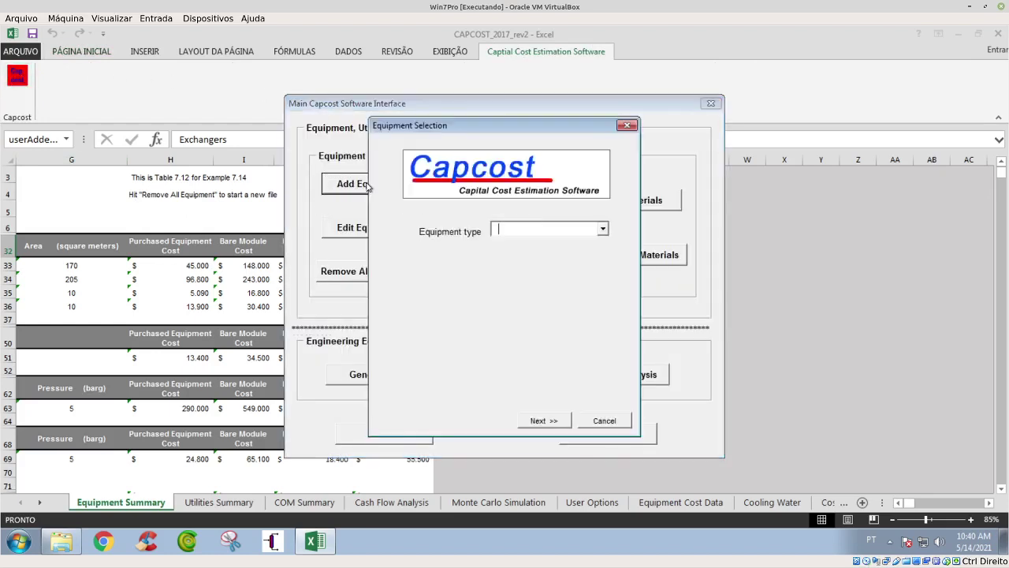
click(602, 228)
click(533, 253)
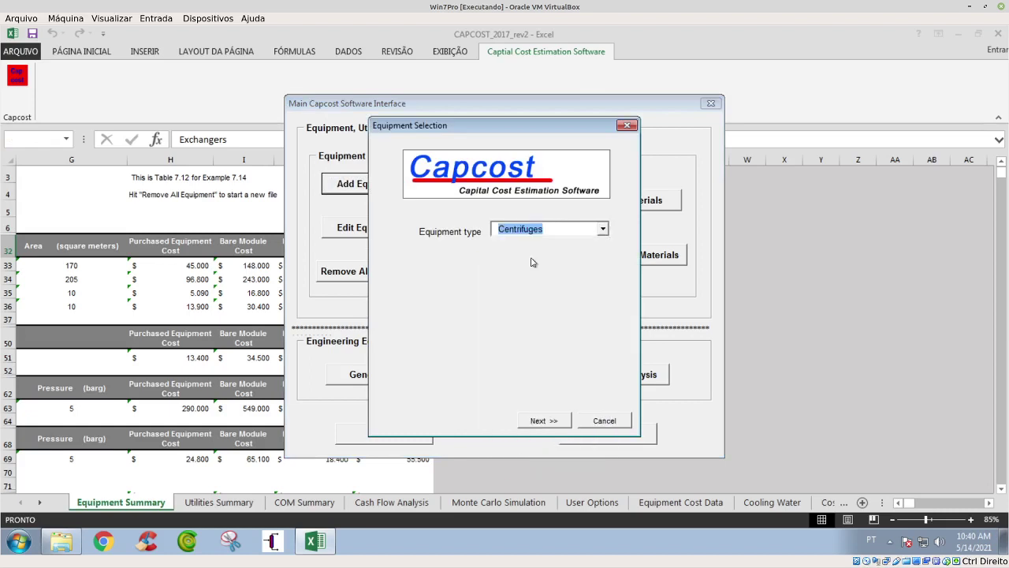
click(556, 420)
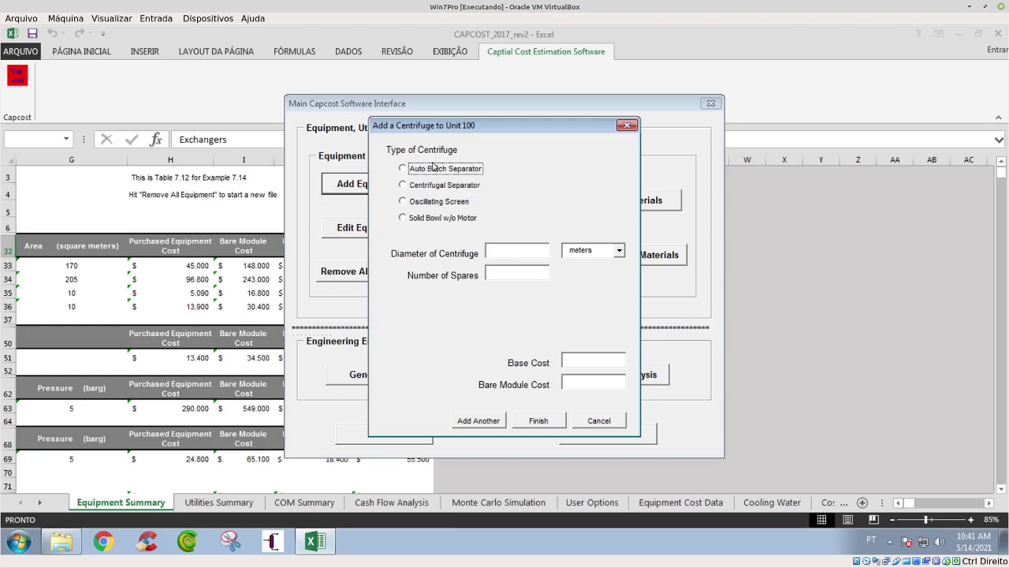
Add an Auto Batch Separator centrifuge with a 1 meter diameter and 0 spares, and close the Capcost interface.
click(495, 252)
text(1)
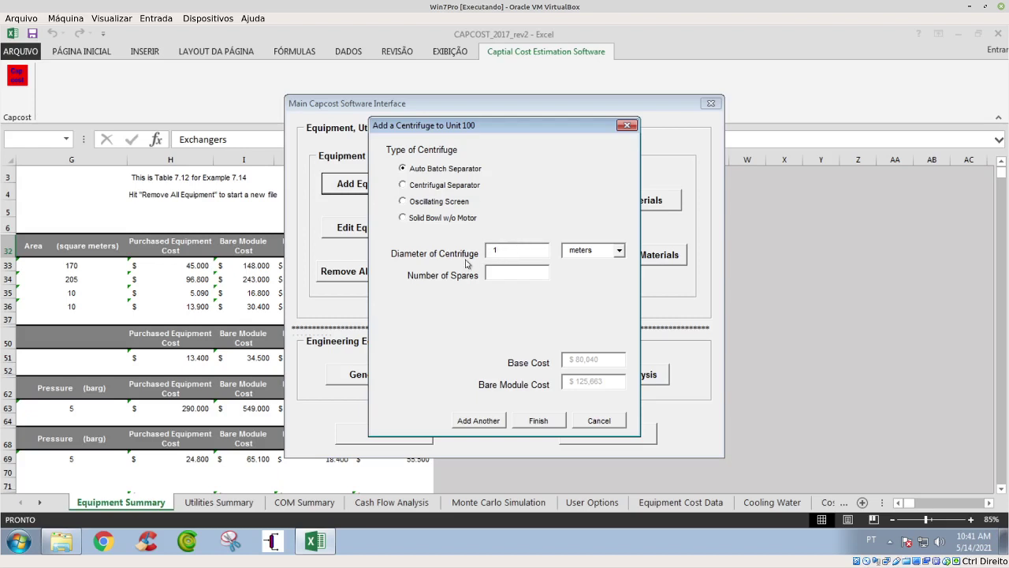
click(488, 276)
click(539, 421)
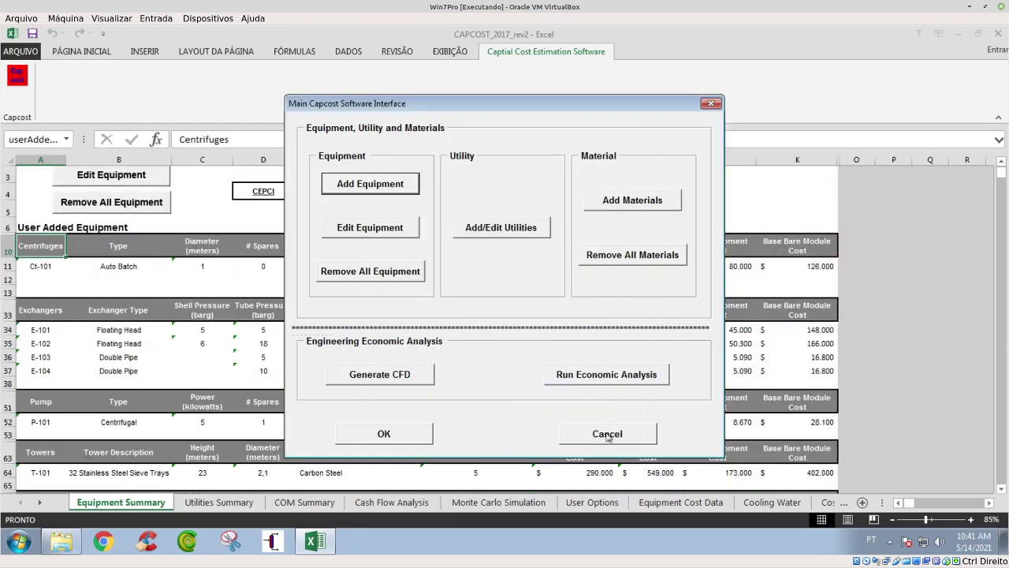
click(711, 104)
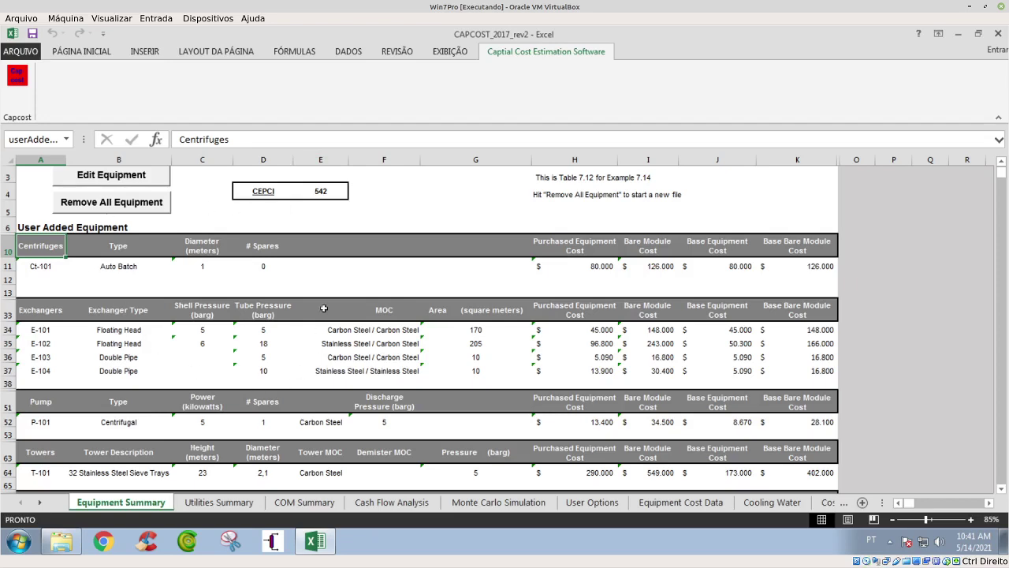
Select the CEPCI value cell, look up the 2020 CEPCI index on the Moodle page in Firefox, and return to Excel.
click(1002, 163)
click(1001, 162)
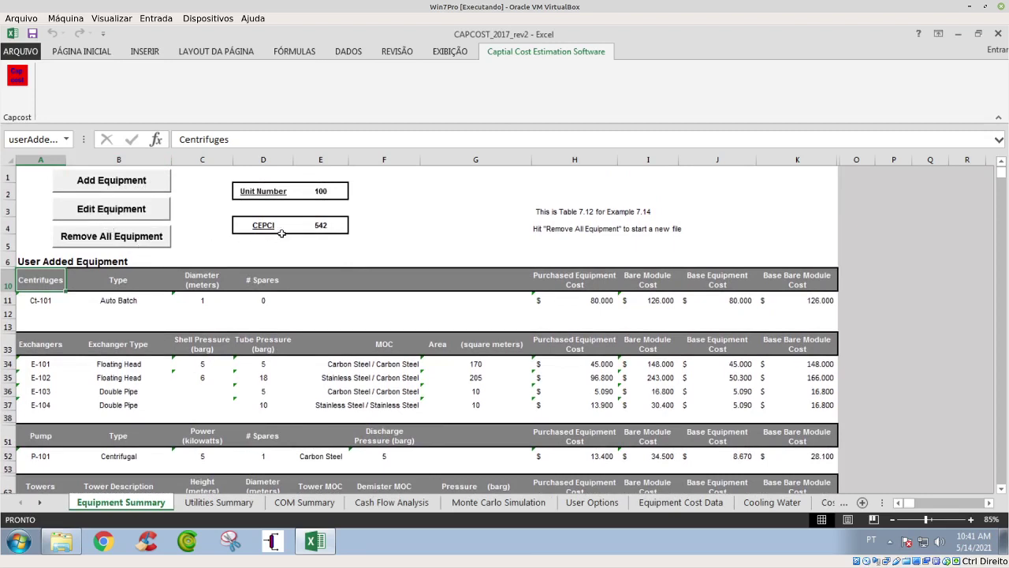
click(322, 191)
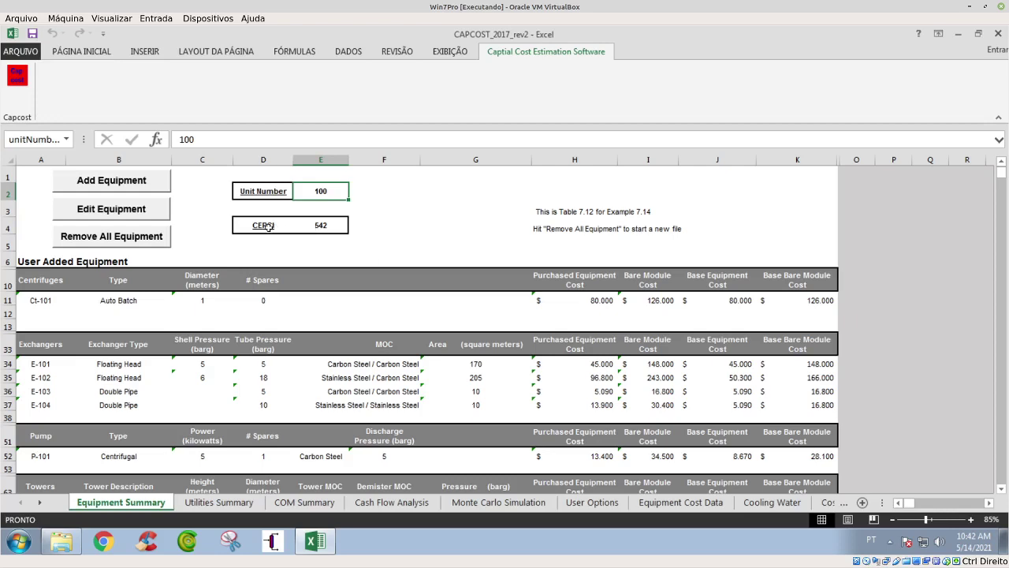
click(324, 226)
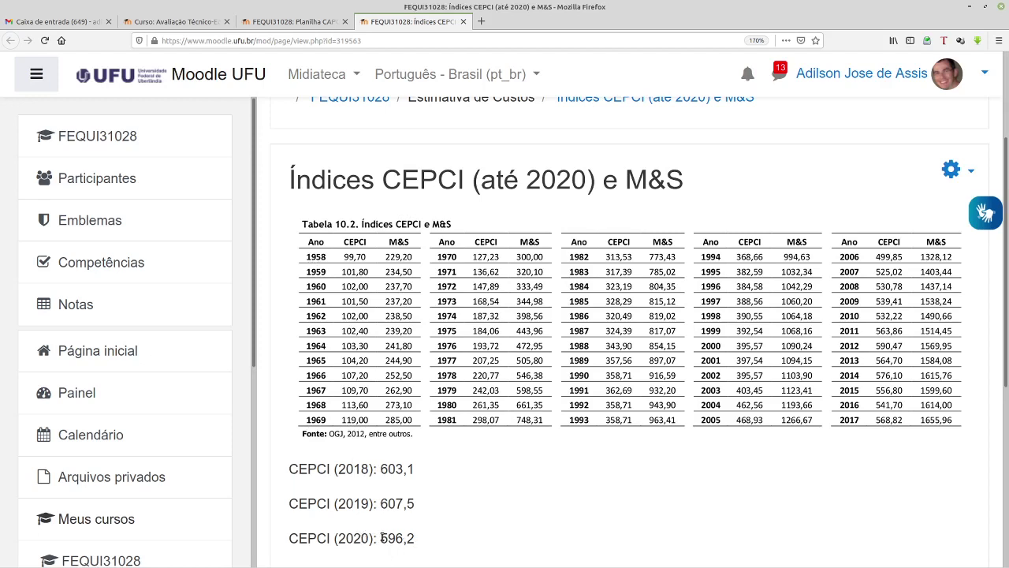
drag(380, 538, 415, 538)
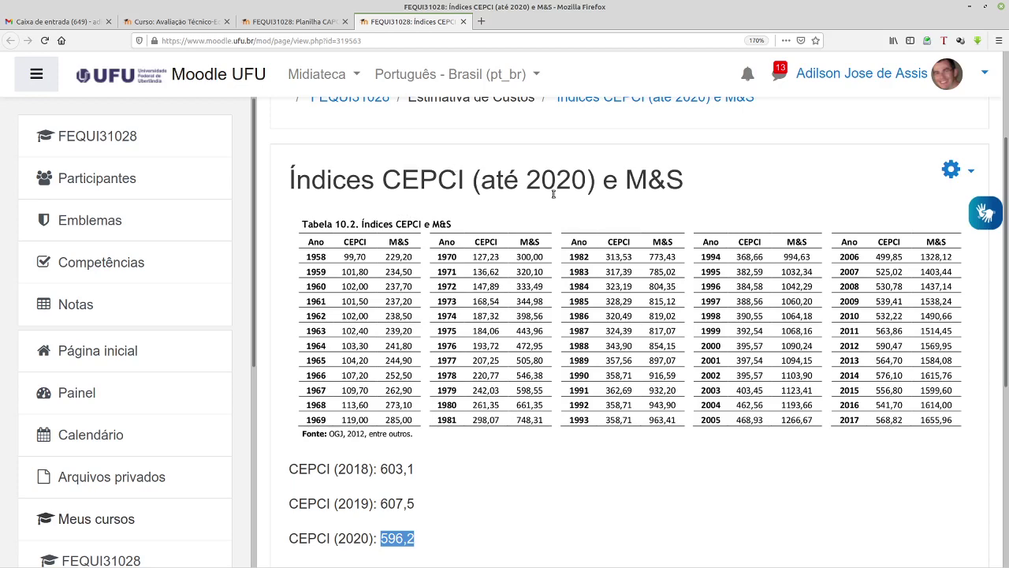
key(alt+Tab)
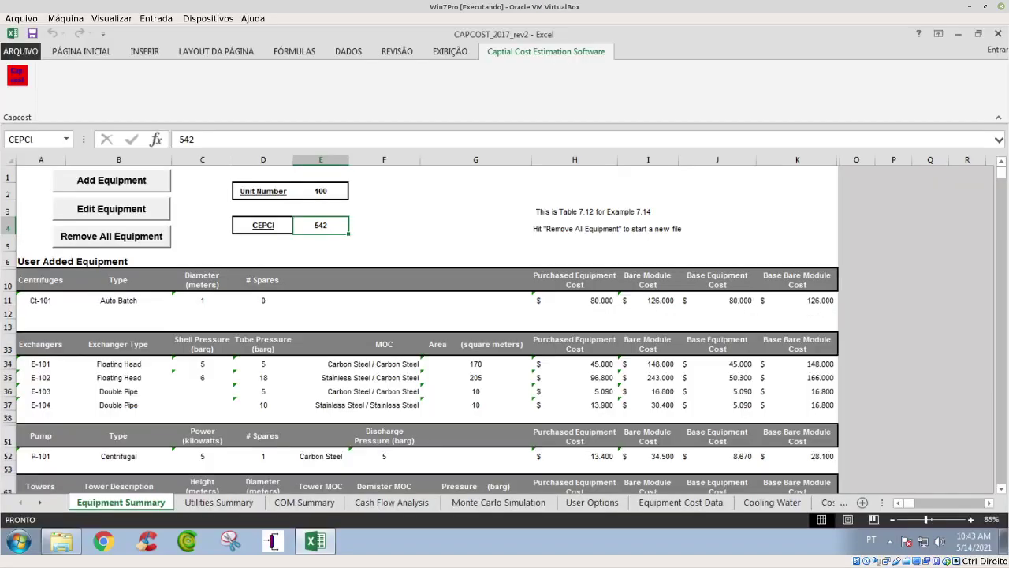
Replace the CEPCI value in the Equipment Summary with 596.2, using a point as decimal separator.
click(206, 138)
double_click(213, 140)
click(213, 140)
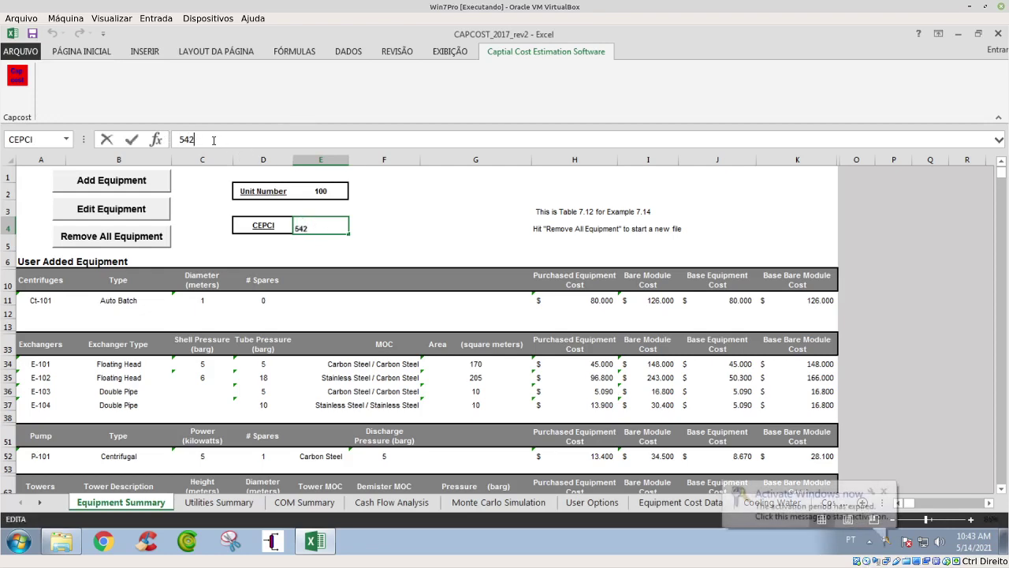
key(BackSpace)
key(BackSpace)
key(BackSpace)
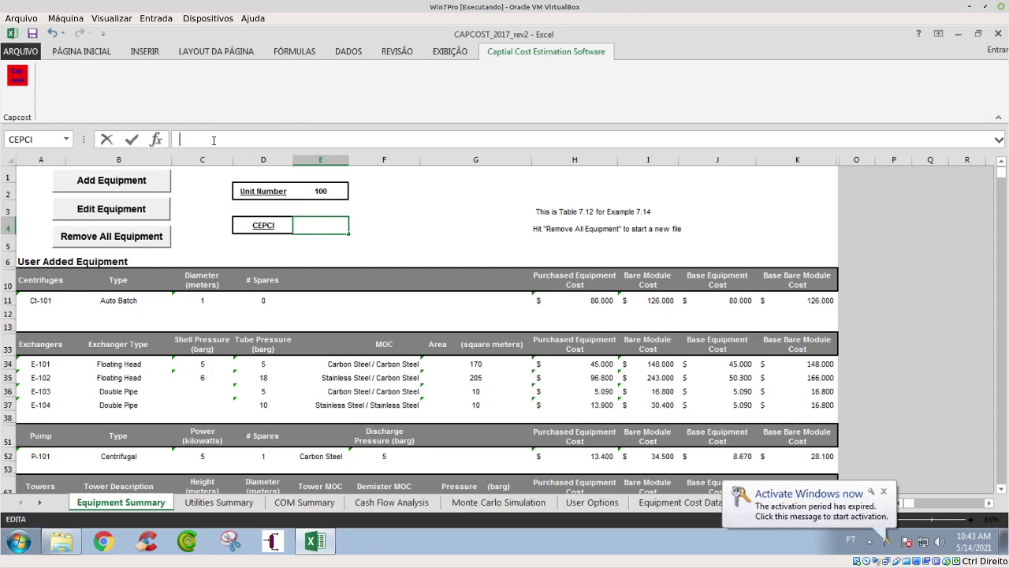
text(596,2)
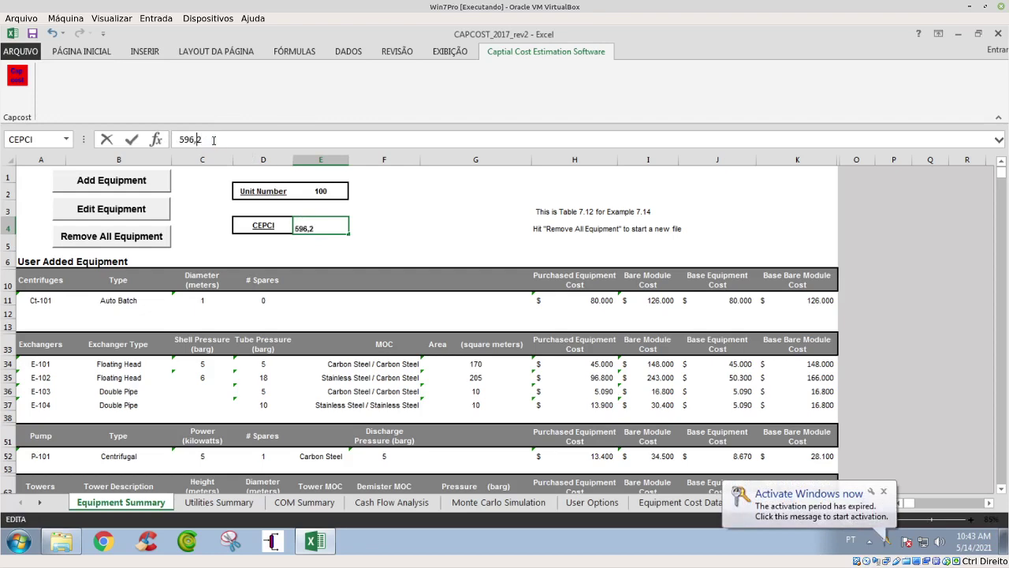
key(BackSpace)
key(BackSpace)
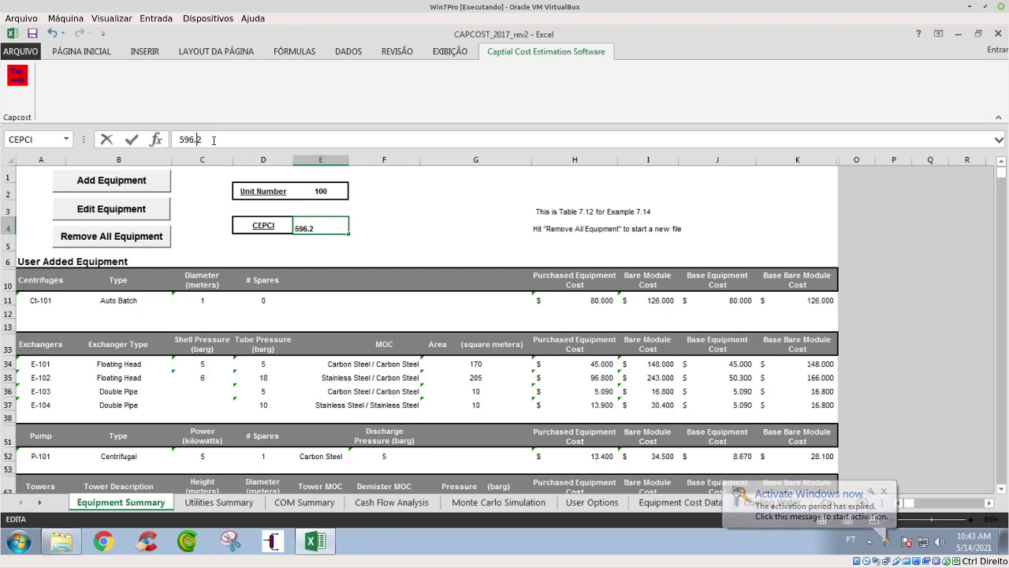
text(.2)
key(Return)
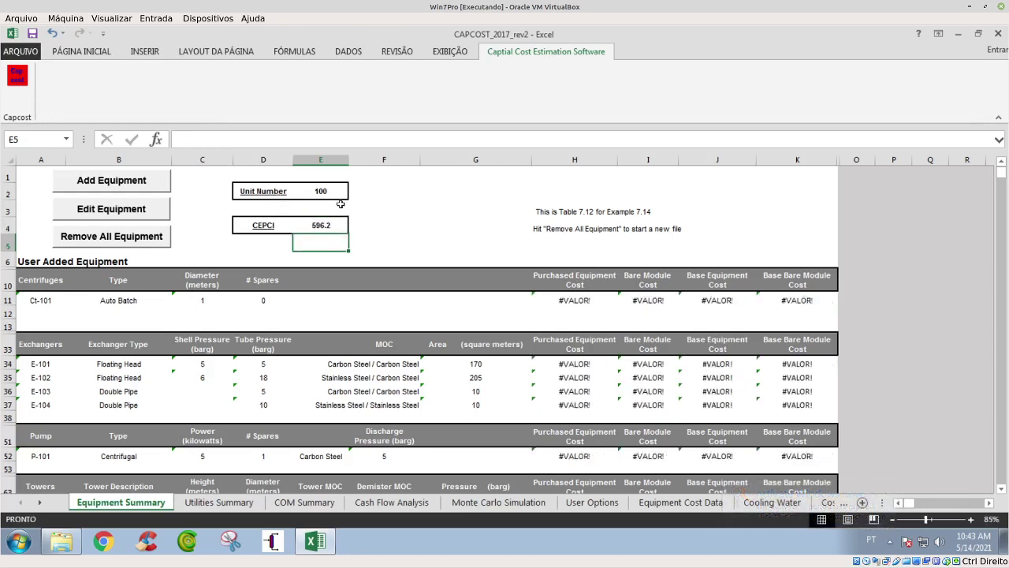
Enter 596,2 with a decimal comma in cell E5, just below the CEPCI value.
click(217, 142)
text(596,2)
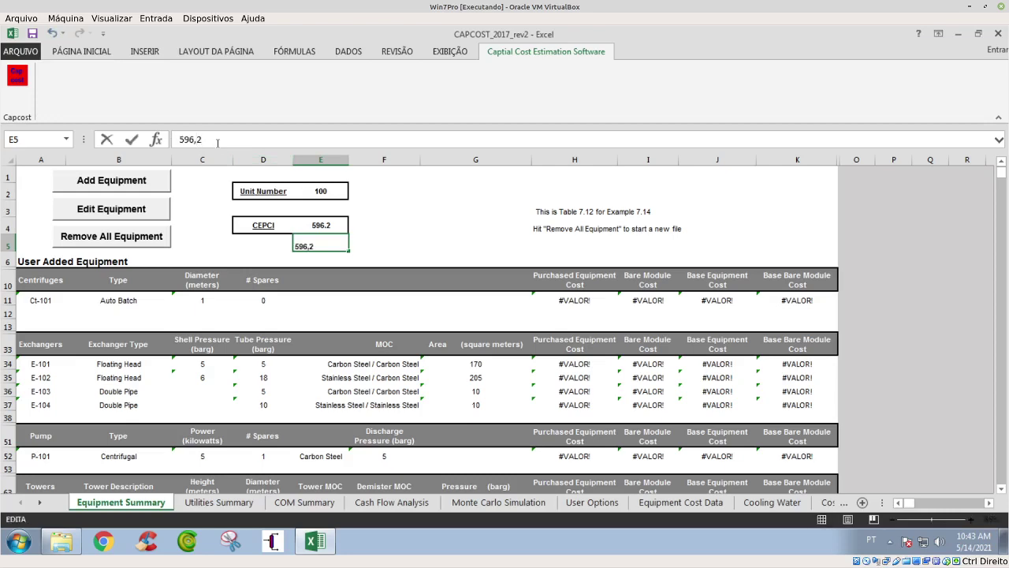
key(Return)
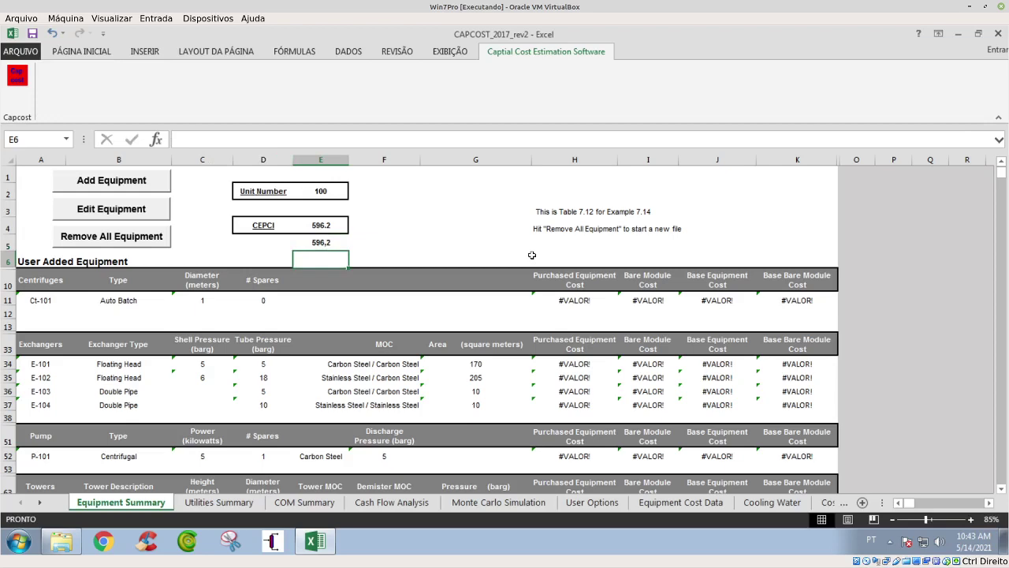
Correct the decimal separator in the CEPCI cell so the value reads 596,2.
click(320, 226)
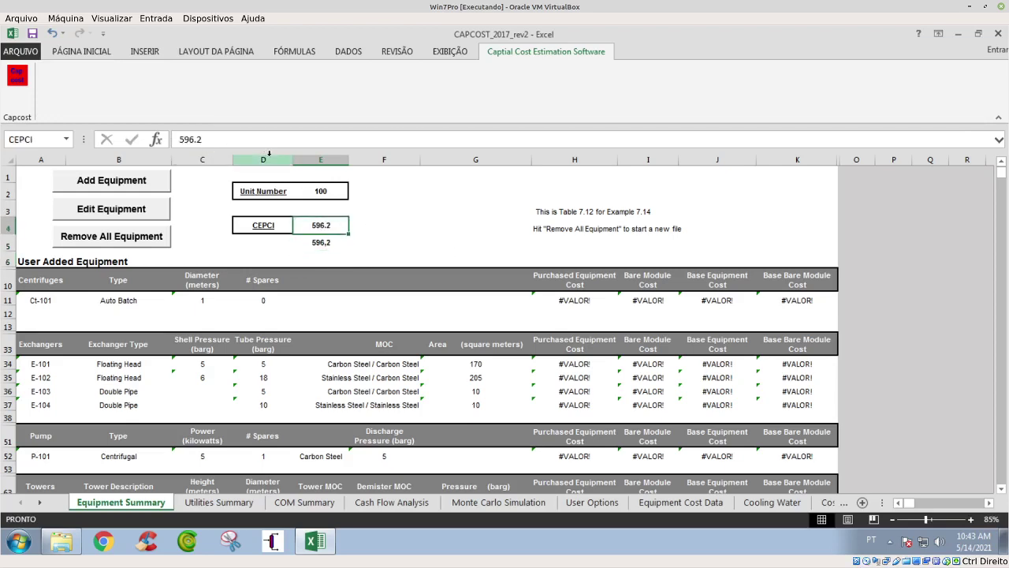
click(192, 140)
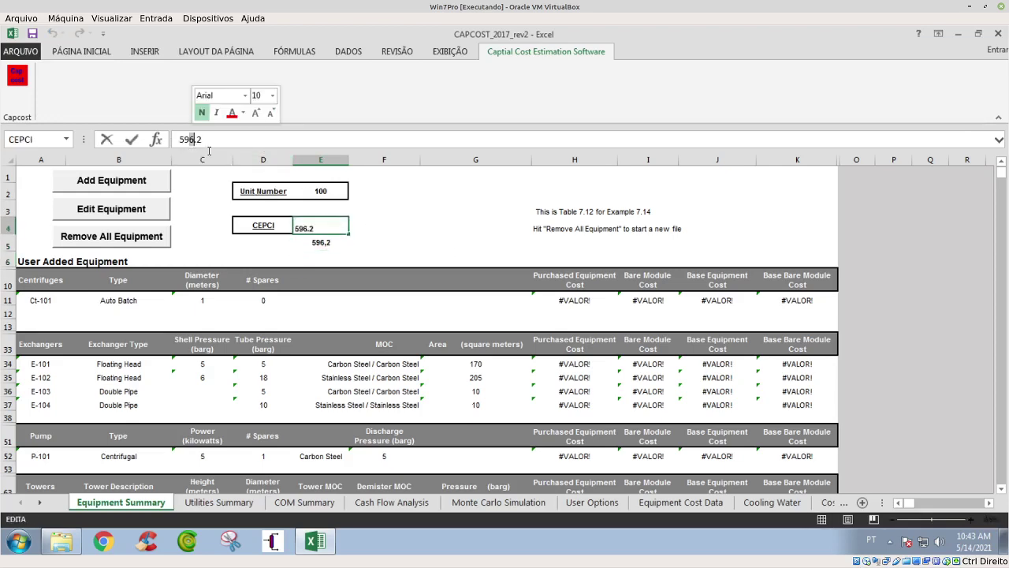
key(Right)
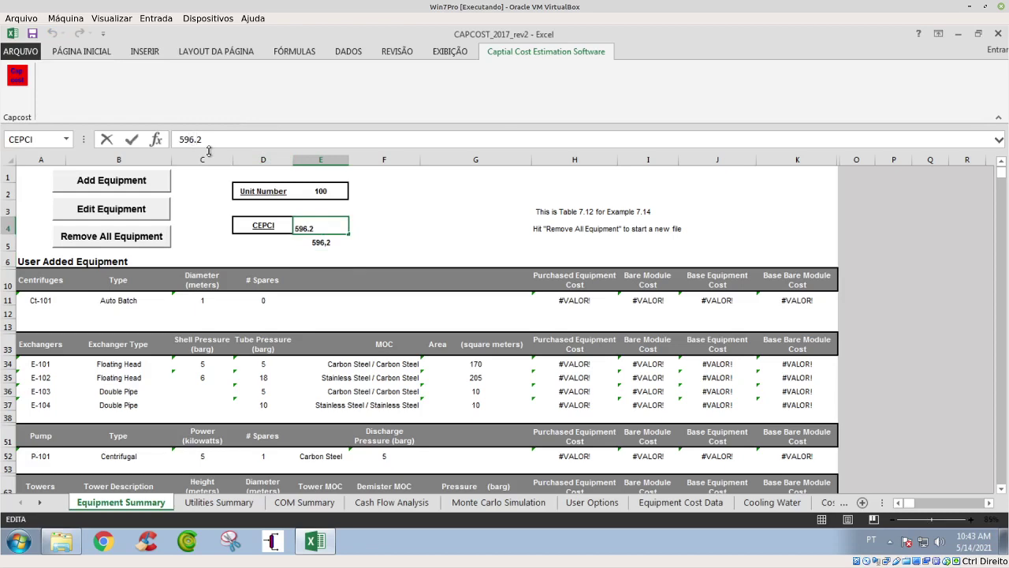
text(.)
key(Delete)
key(Return)
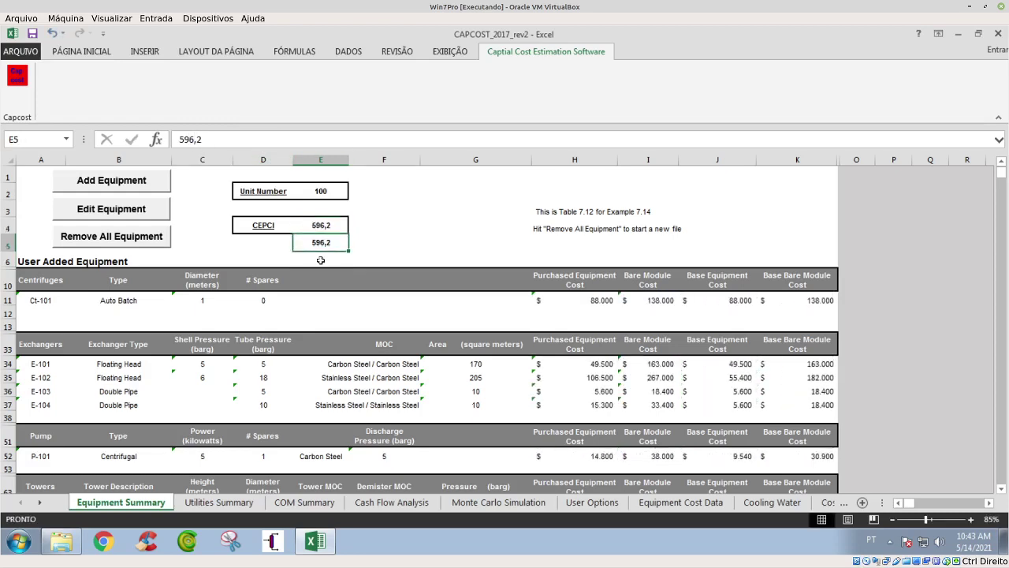
Clear the stray value from cell E5 and reselect the CEPCI value cell.
key(Delete)
click(321, 258)
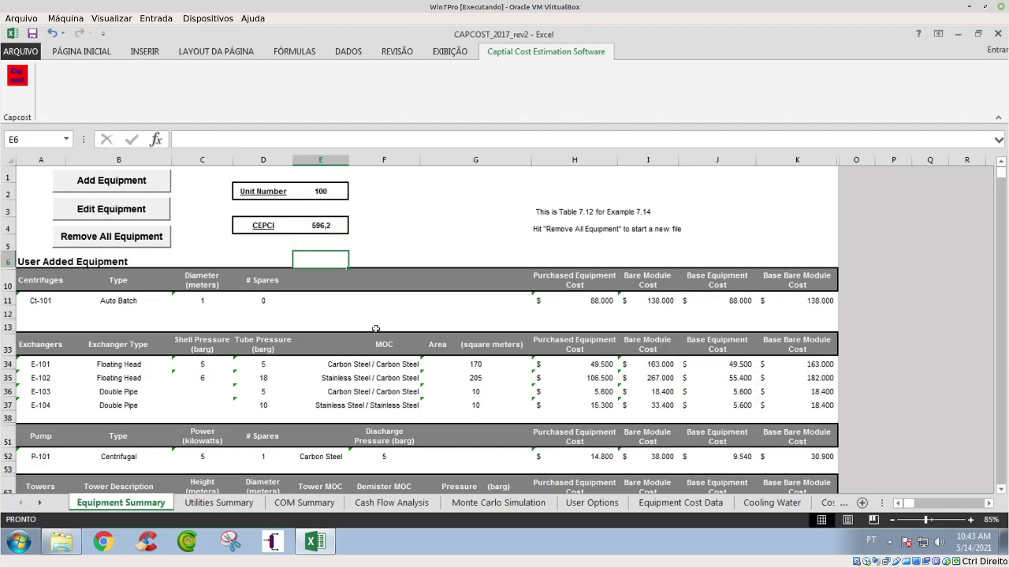
click(318, 227)
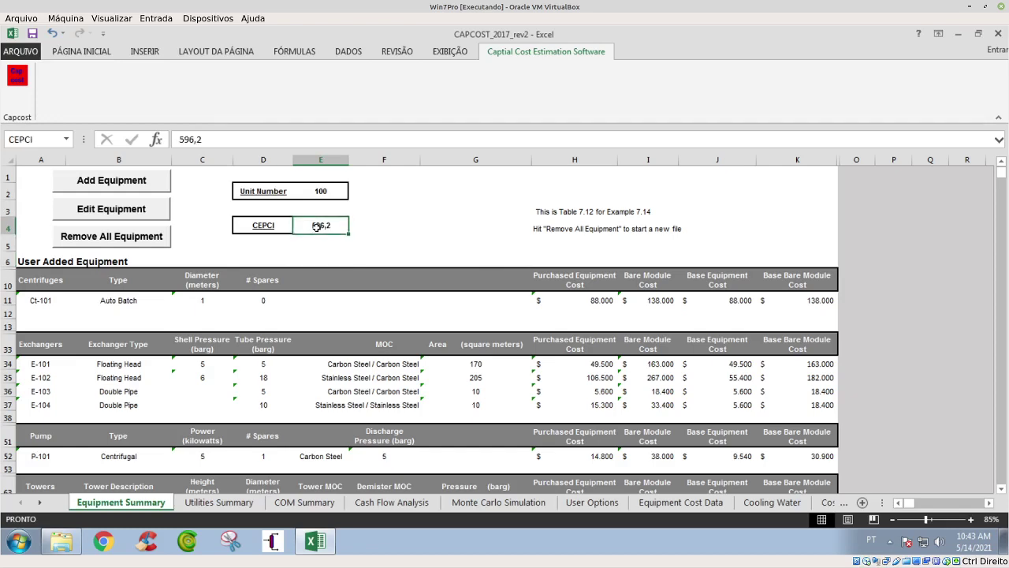